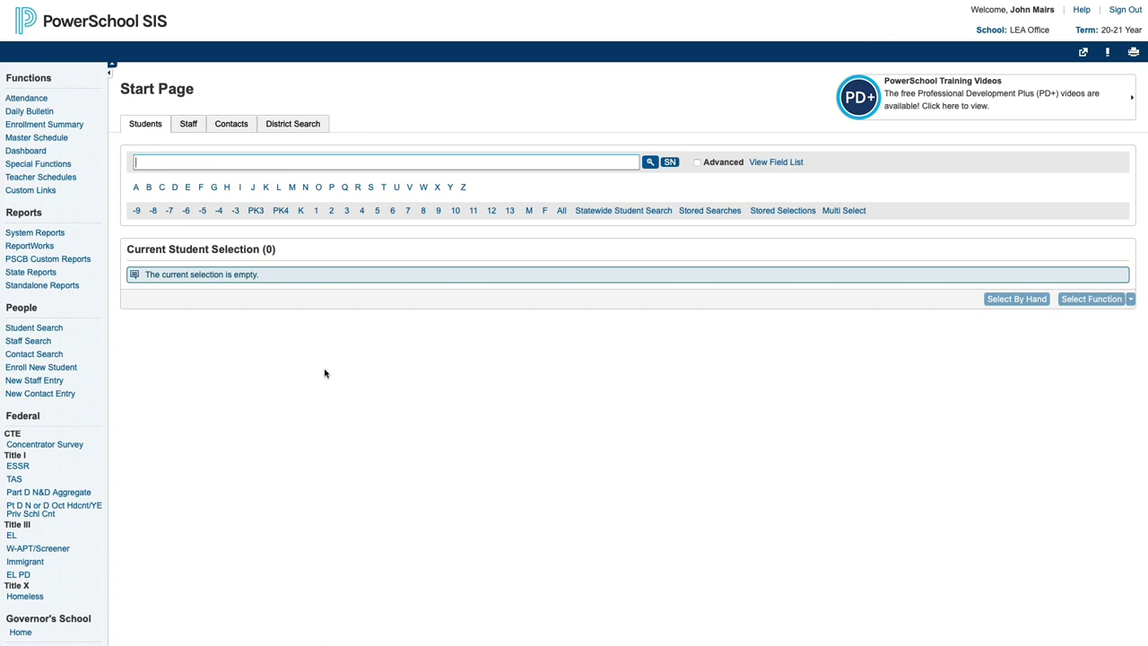
Open the Data Export Manager from Special Functions > Importing & Exporting.
left_click(79, 168)
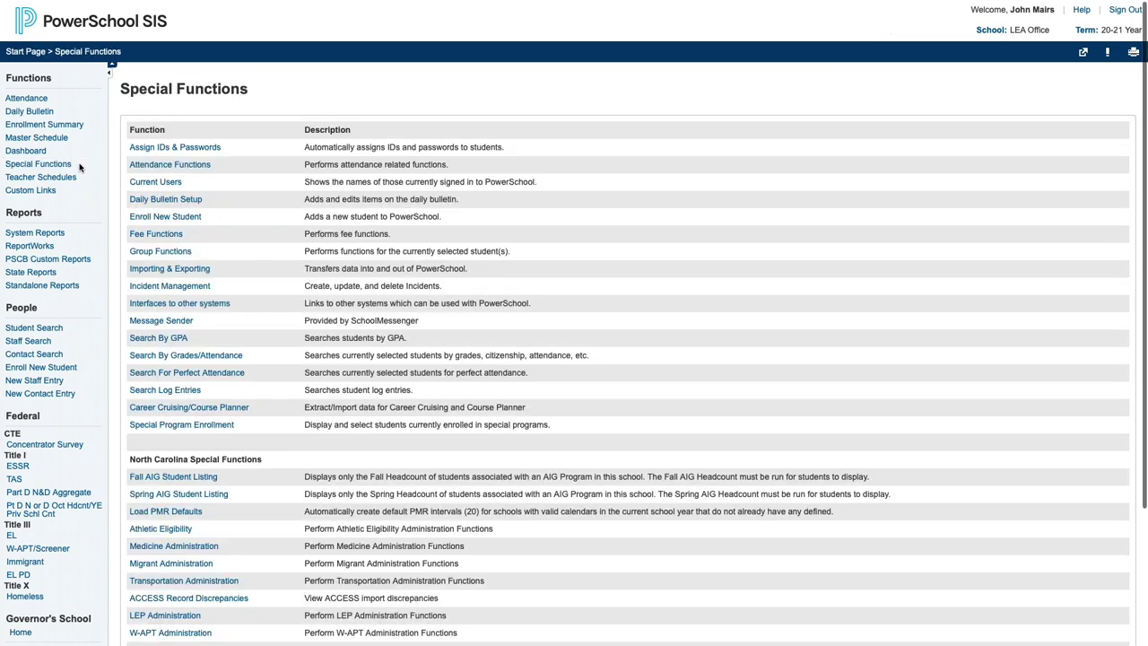
left_click(191, 270)
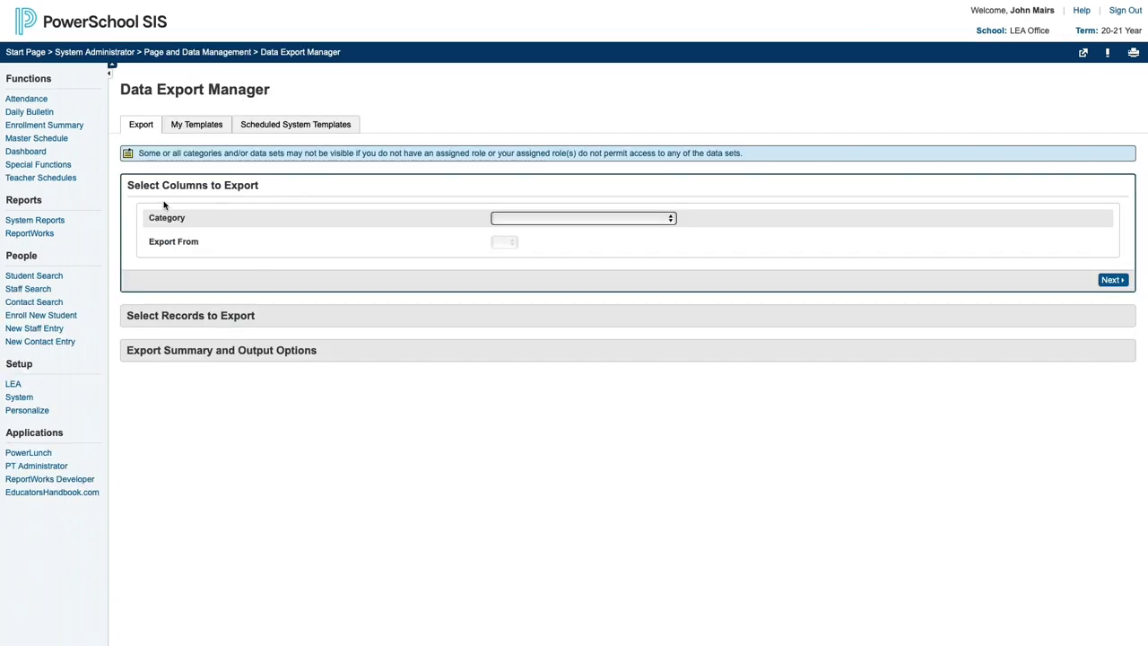
left_click(567, 221)
Export the STUDENTS fields from Additional Data Sets > TIMS Extract (District), advancing to the summary showing 4635 records.
left_click(564, 274)
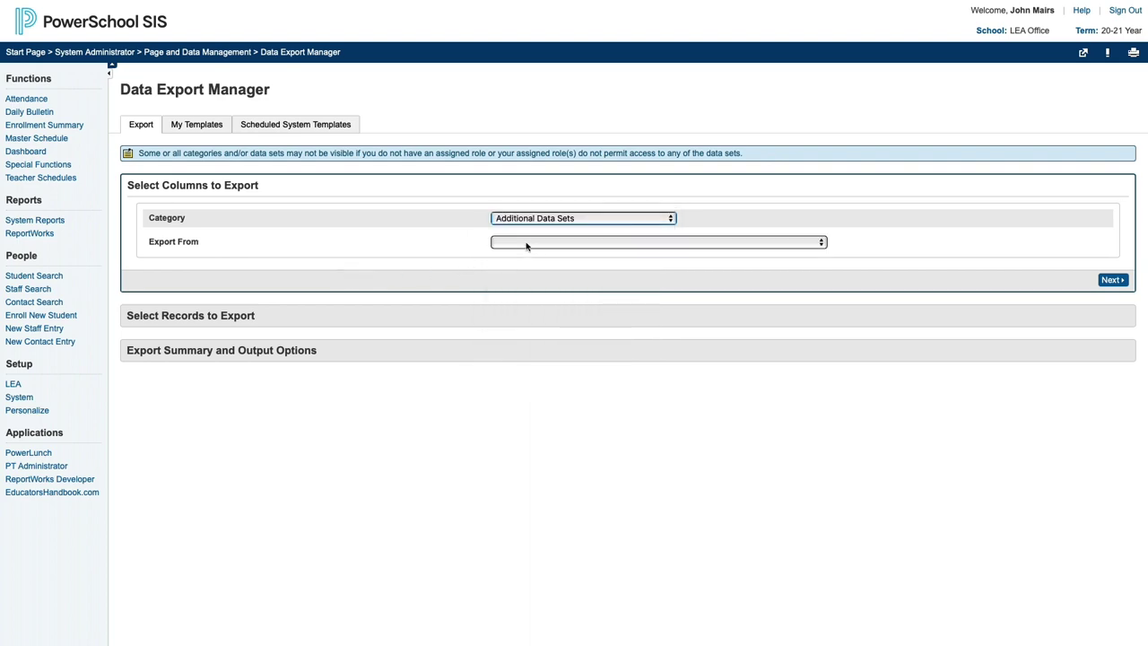
left_click(526, 244)
scroll(633, 427, "down", 15)
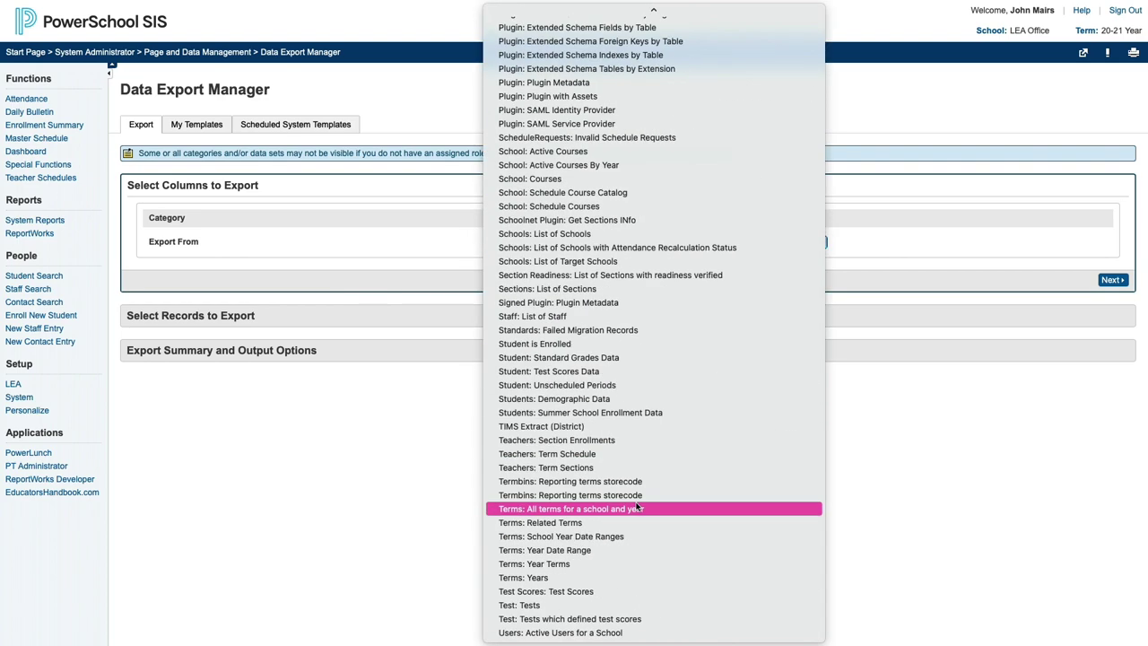
left_click(609, 430)
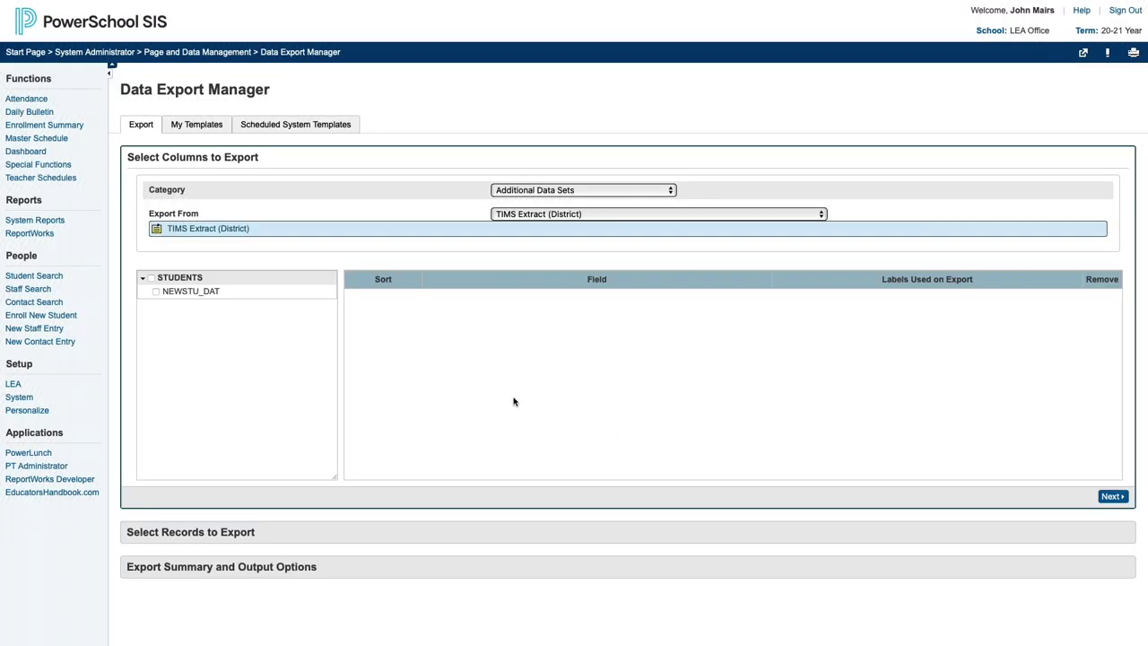
left_click(151, 278)
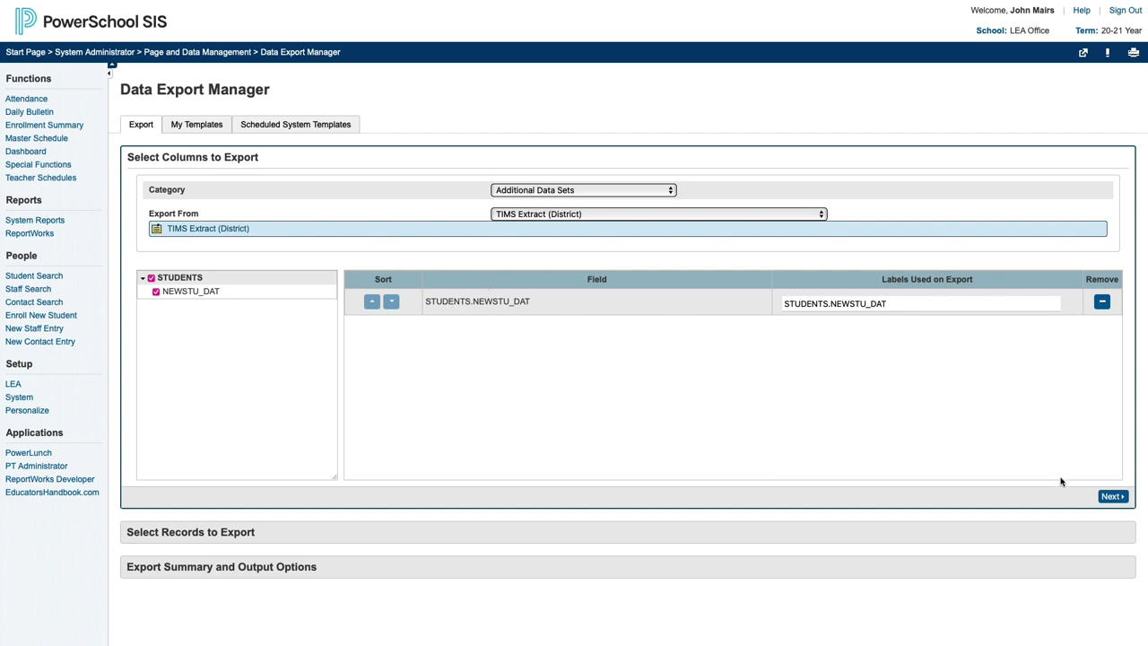
left_click(1112, 497)
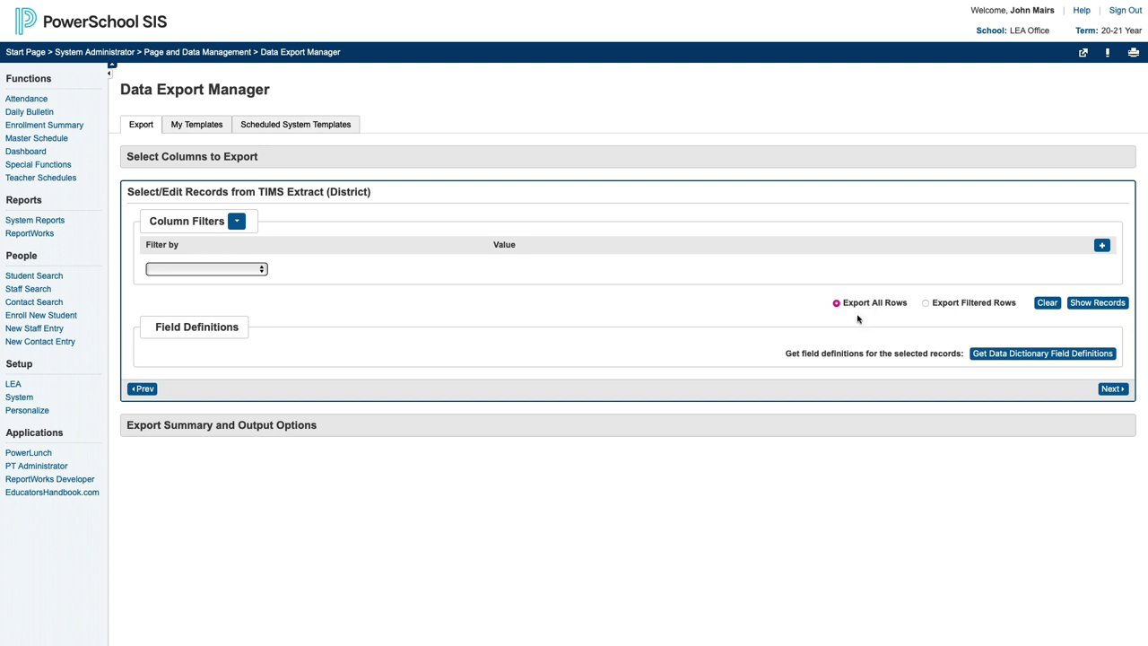
left_click(1112, 389)
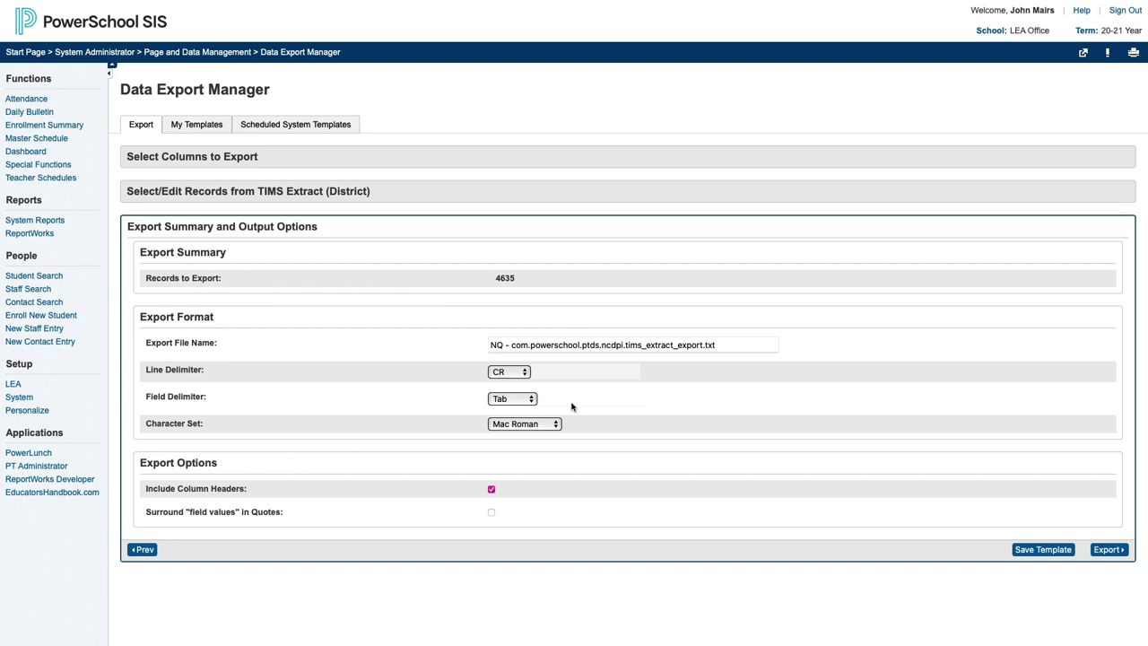
Name the export file TIMS Extract.txt and use CR/LF as the line delimiter.
left_click_drag(704, 344, 451, 343)
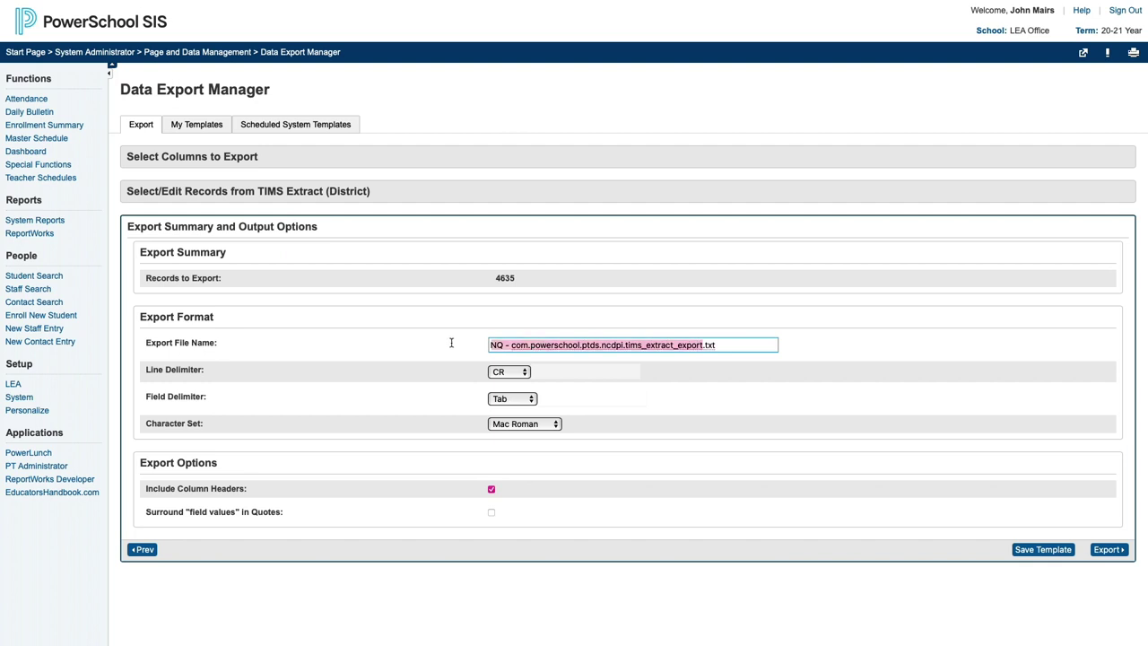
type("TIMS Extract")
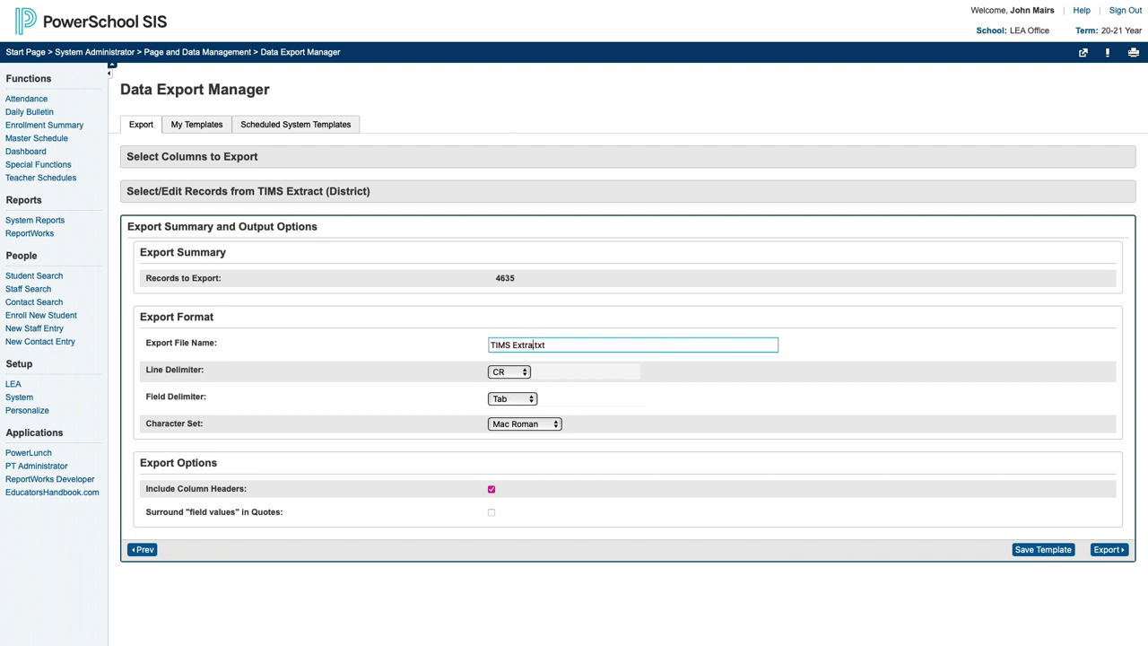
left_click(285, 374)
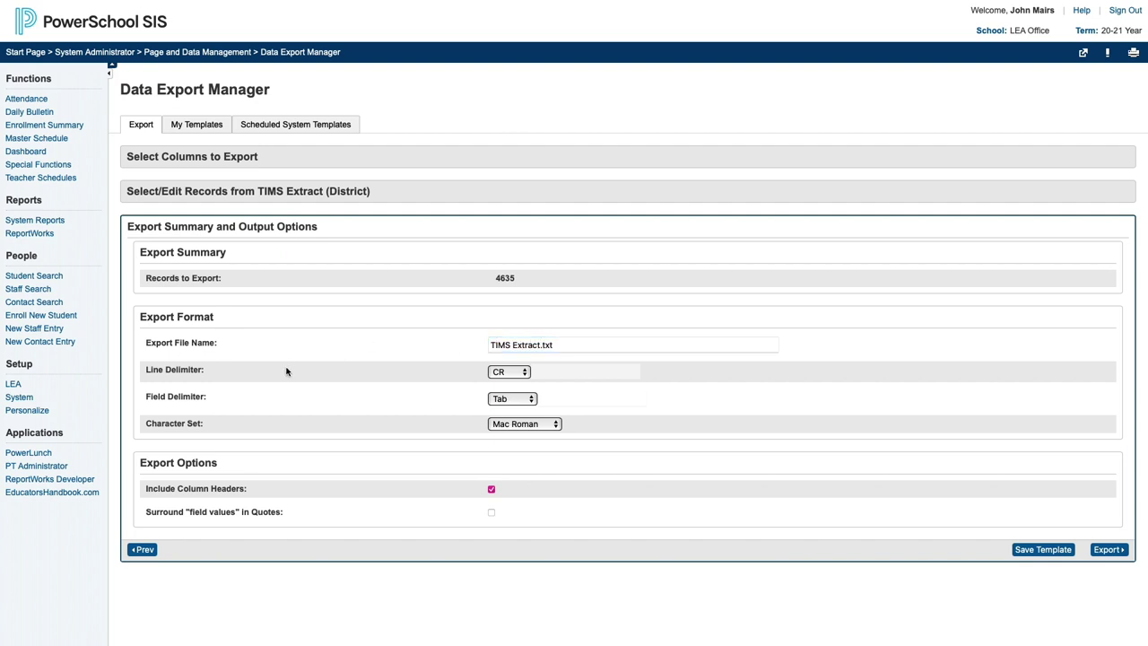
left_click(504, 375)
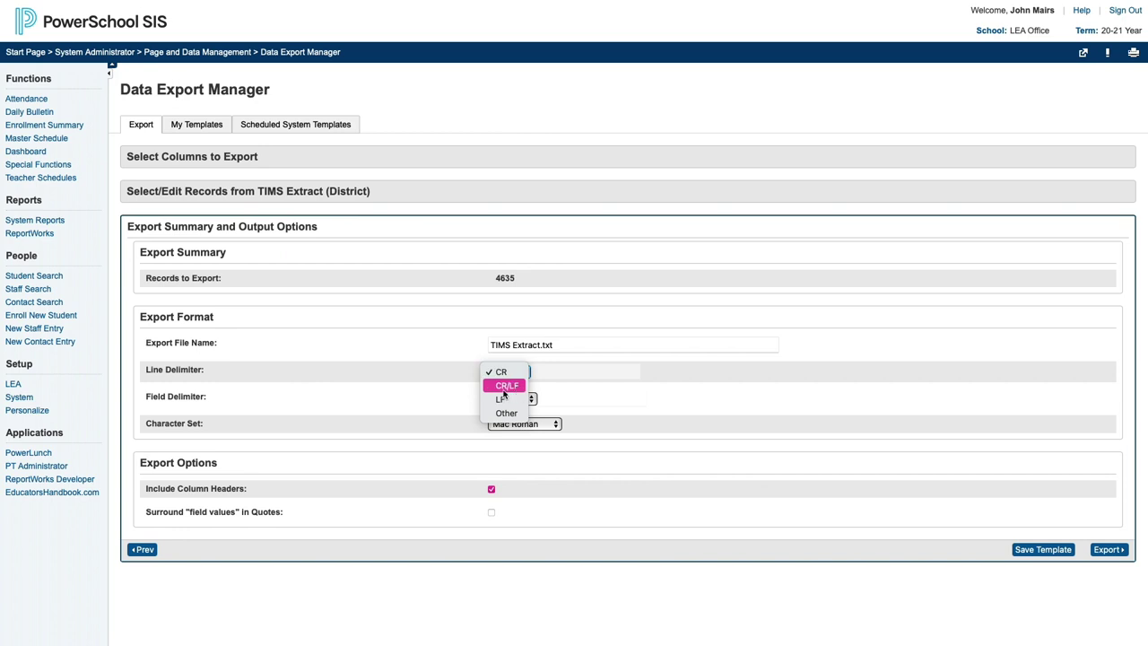
left_click(504, 391)
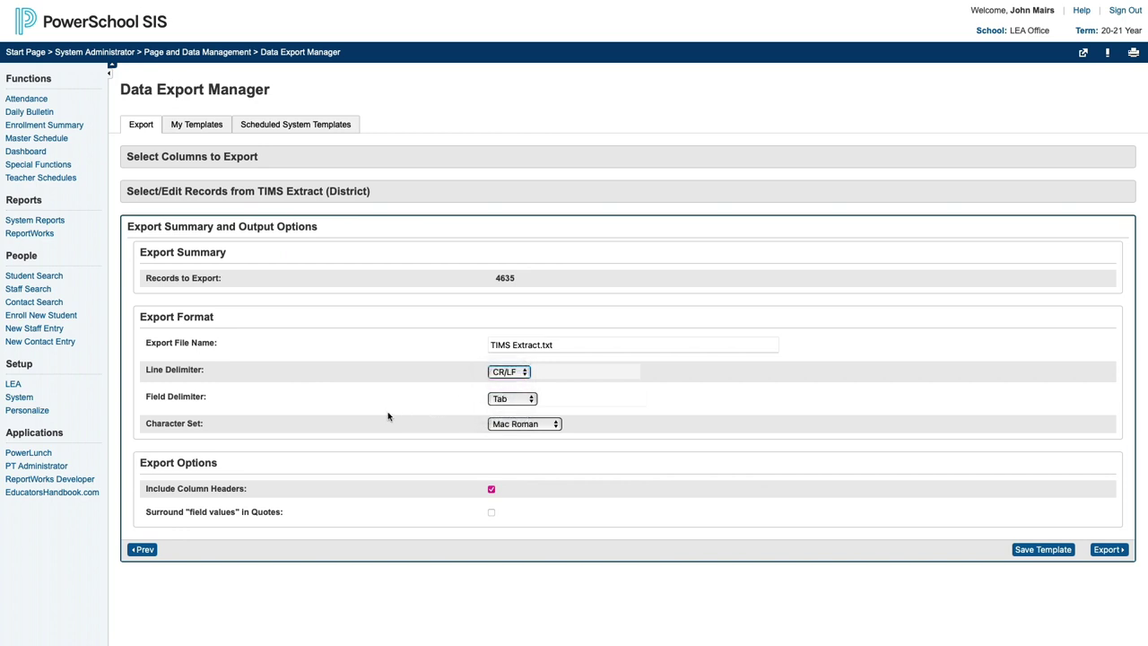
Use an asterisk field delimiter, Windows Ansi, no column headers, and run the export.
left_click(504, 400)
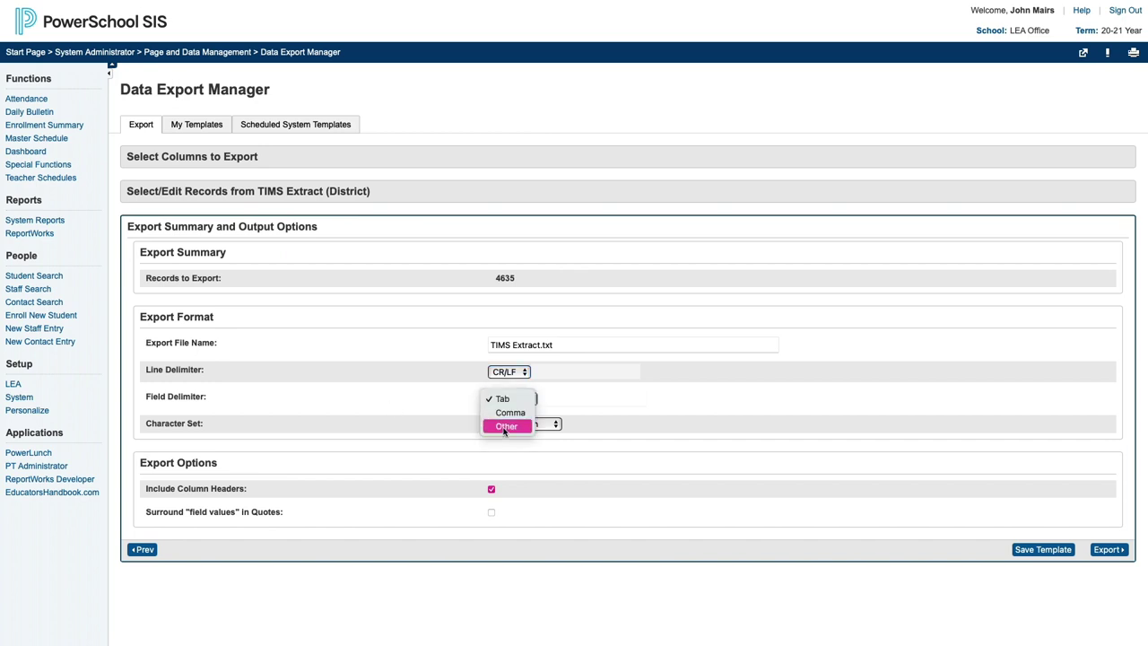
left_click(504, 427)
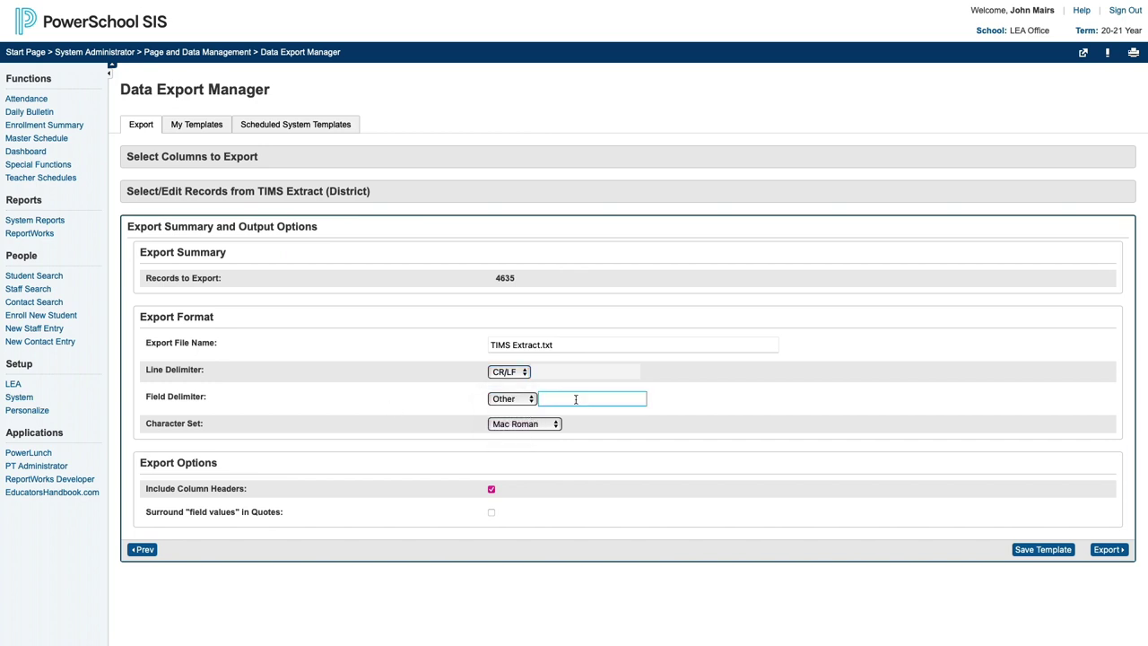
left_click(672, 405)
left_click(549, 427)
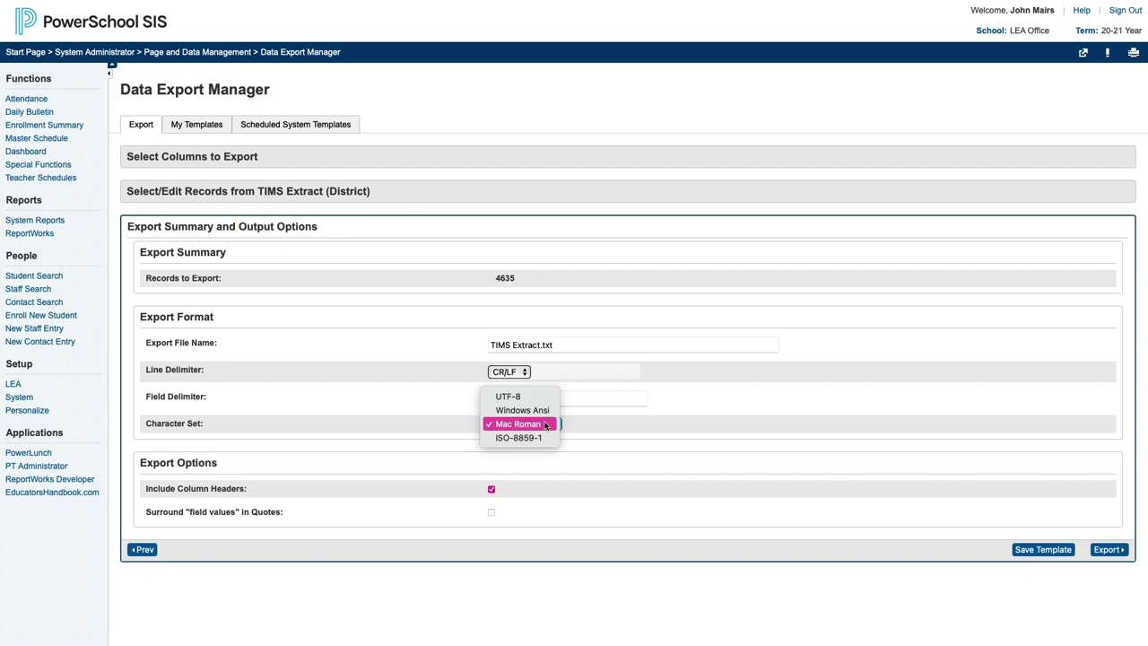
left_click(546, 411)
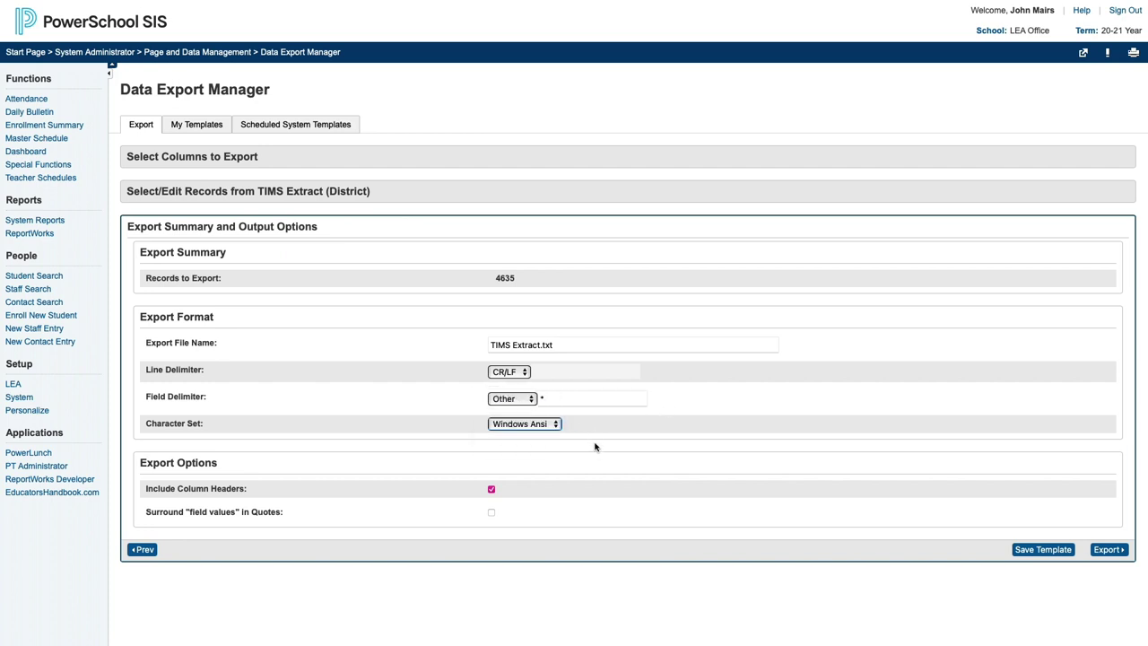
left_click(594, 447)
left_click(491, 490)
left_click(1109, 549)
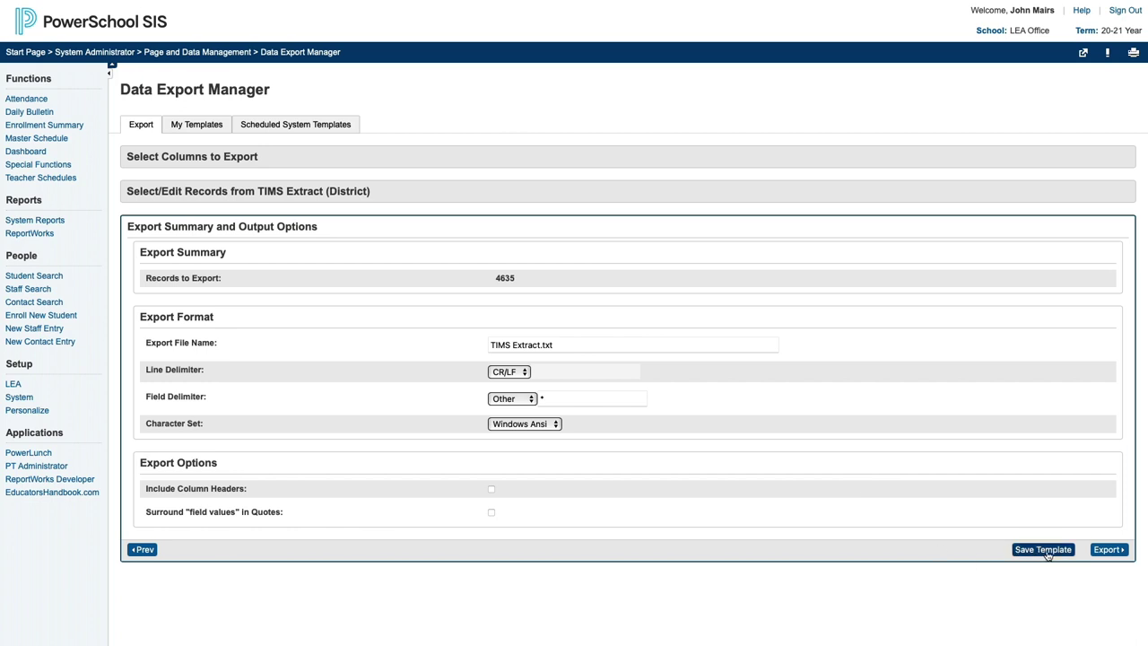
Save the export settings as a new template 'TIMS Extract' with description 'TIMS 2020'.
left_click(1044, 550)
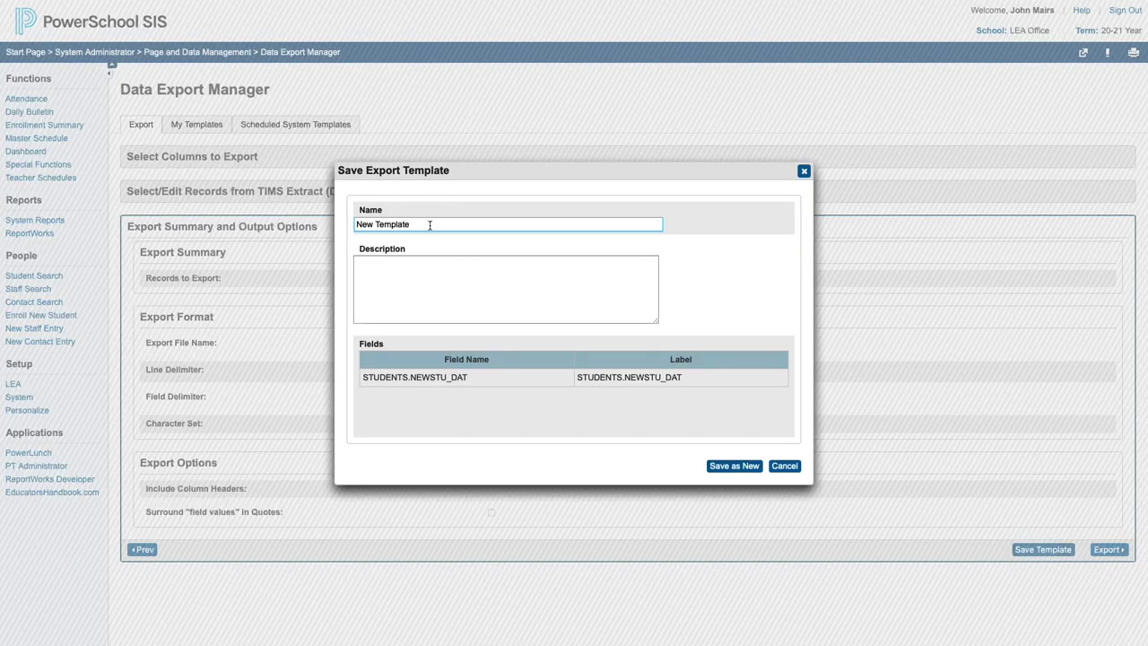
left_click_drag(430, 225, 355, 225)
type("TIMS Extract")
left_click(525, 271)
type("TIMS")
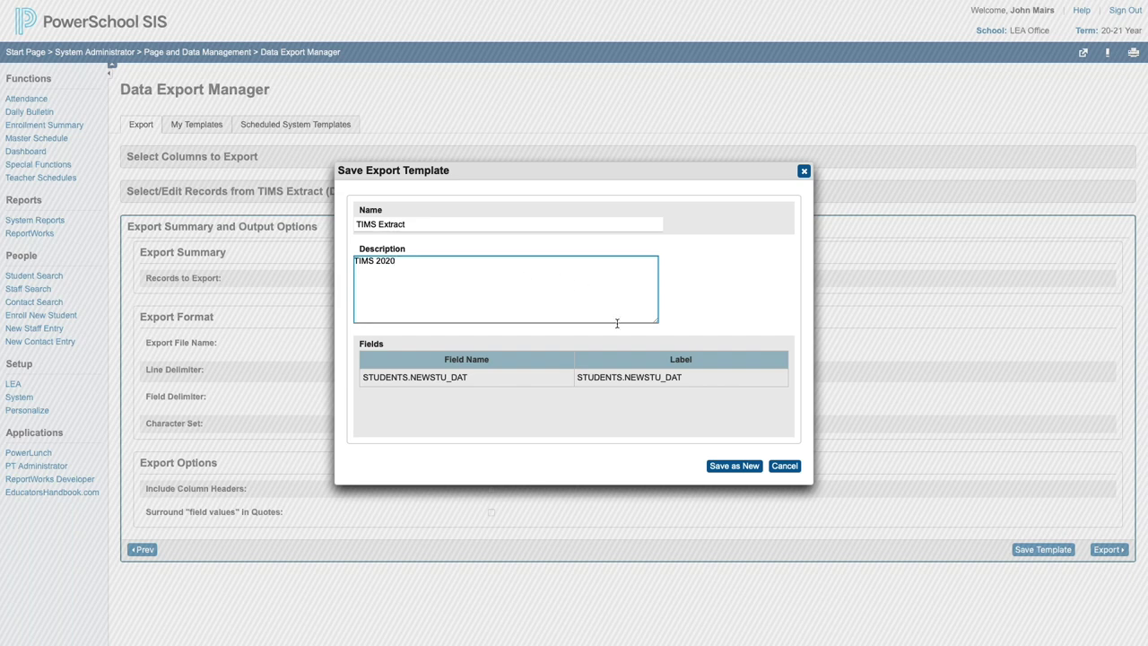
left_click(733, 467)
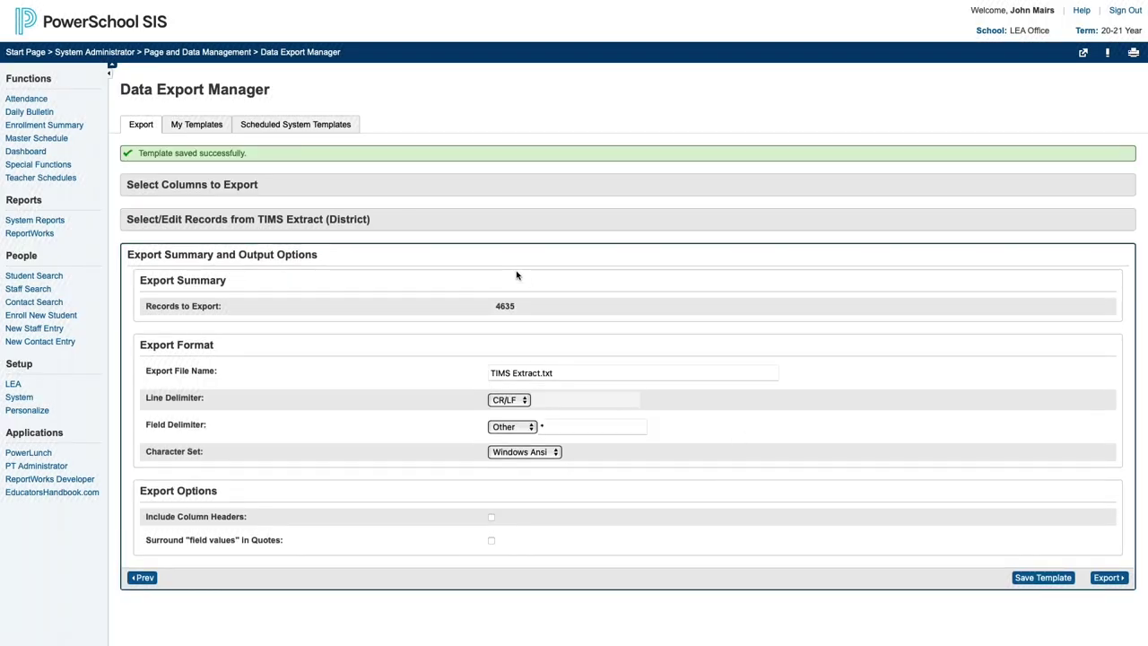
Load the TIMS Extract template, export again without column headers, and return to My Templates.
left_click(195, 126)
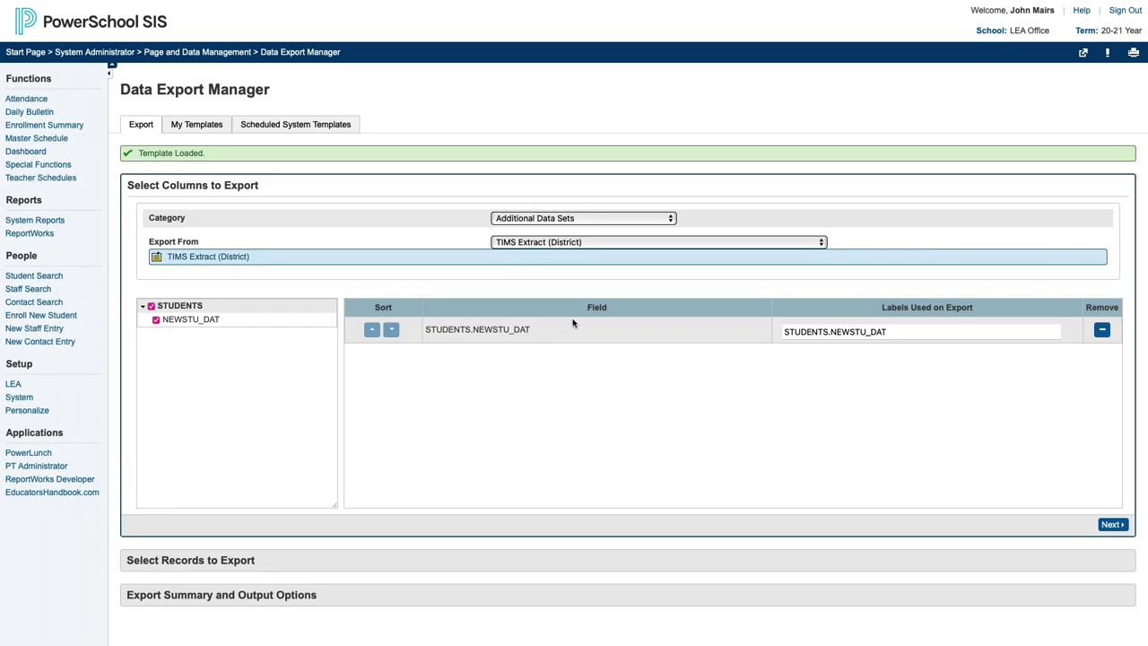
left_click(1111, 525)
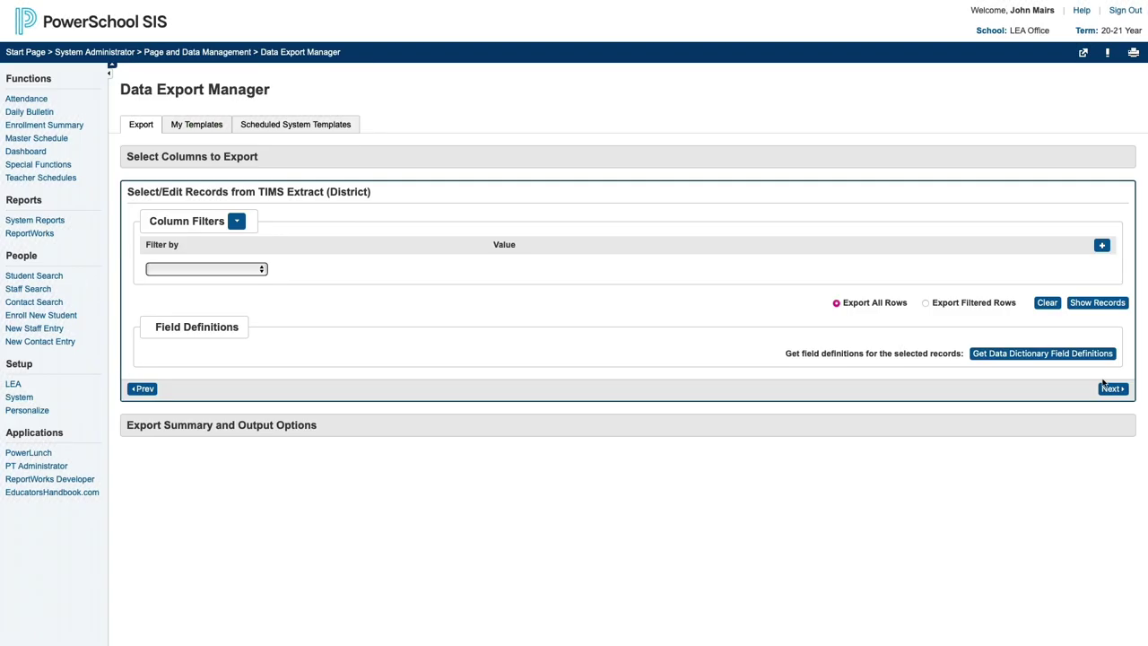
left_click(1110, 388)
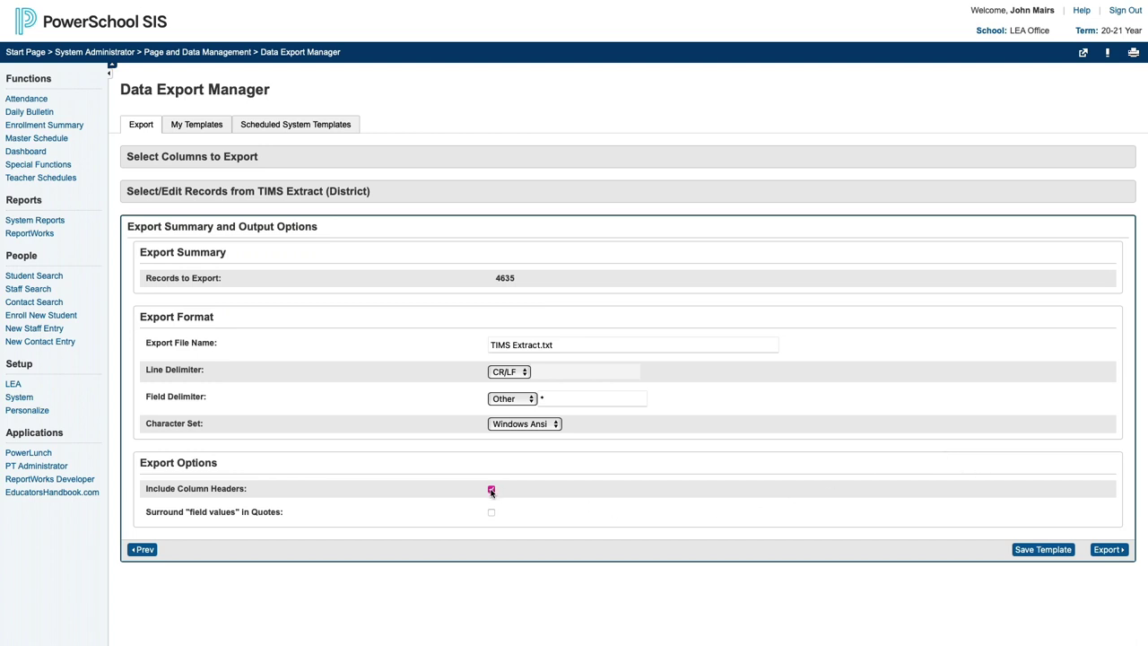
left_click(490, 490)
left_click(1109, 550)
left_click(205, 130)
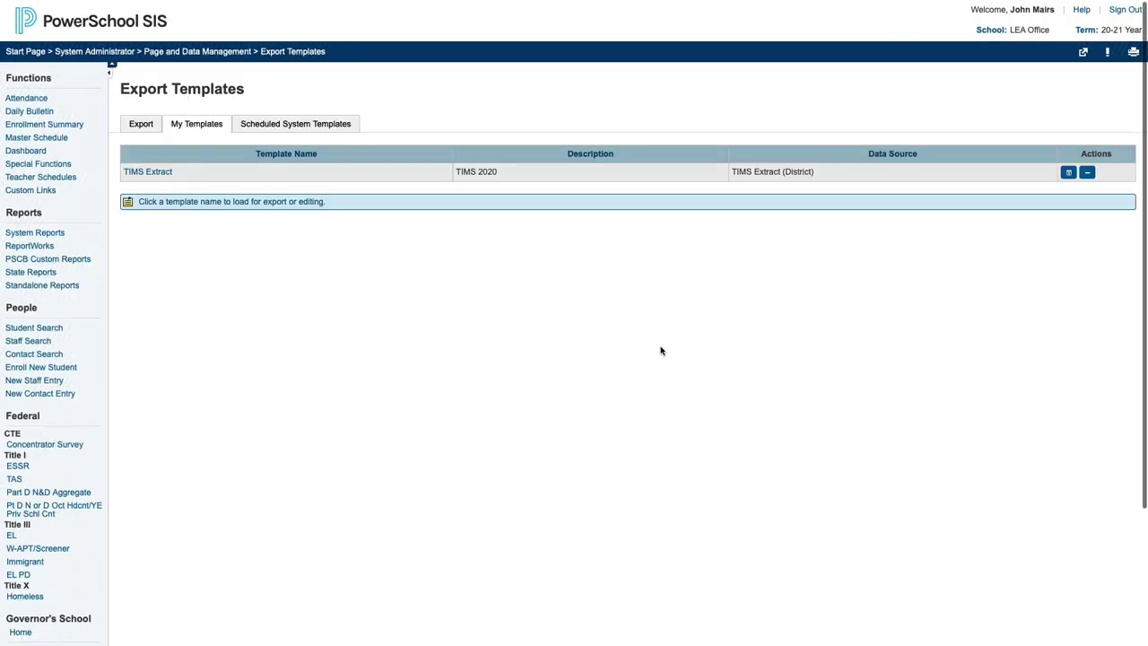